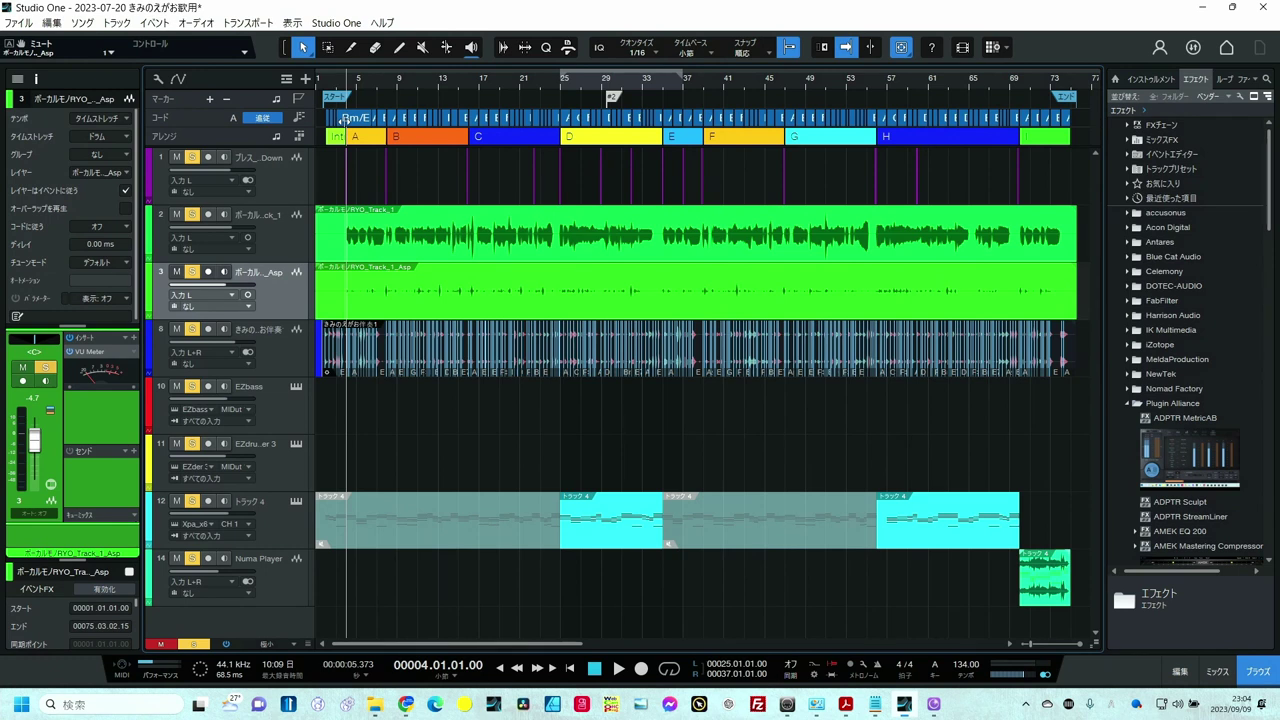
Step: Play the song's early sections to hear the unprocessed vocal against the accompaniment, stopping near bar 15
left_click(338, 93)
key("space")
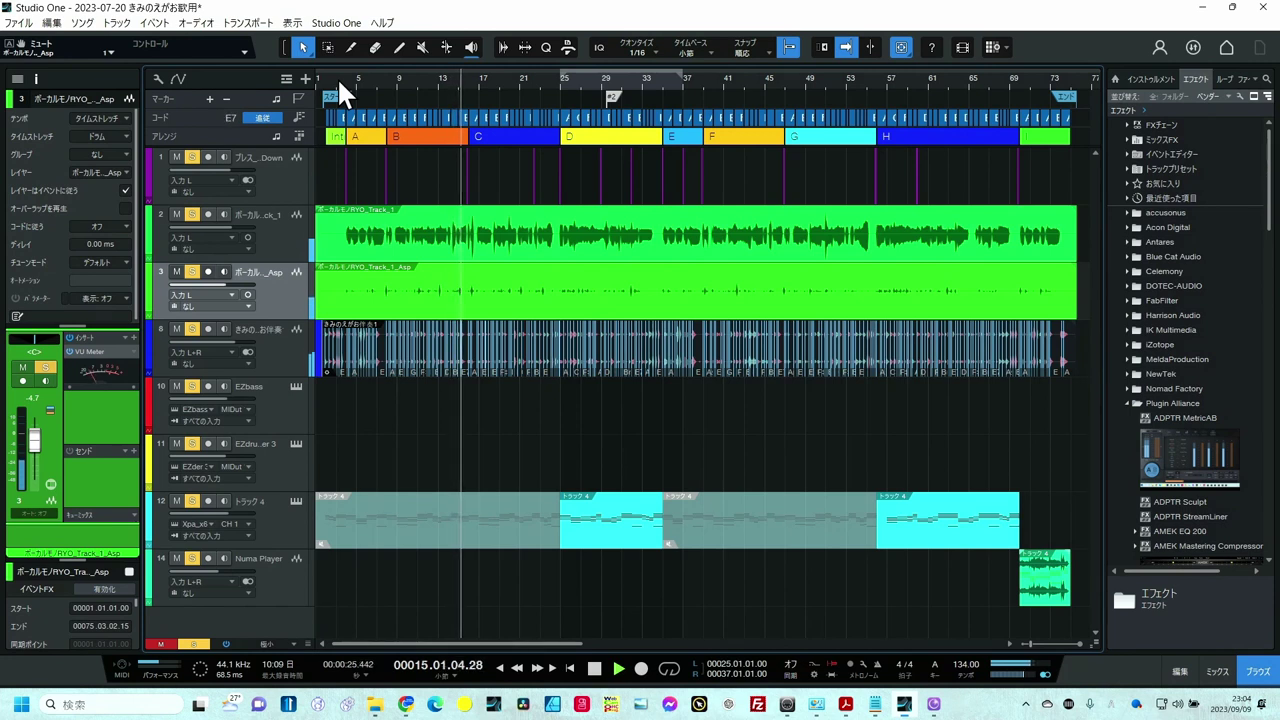
key("space")
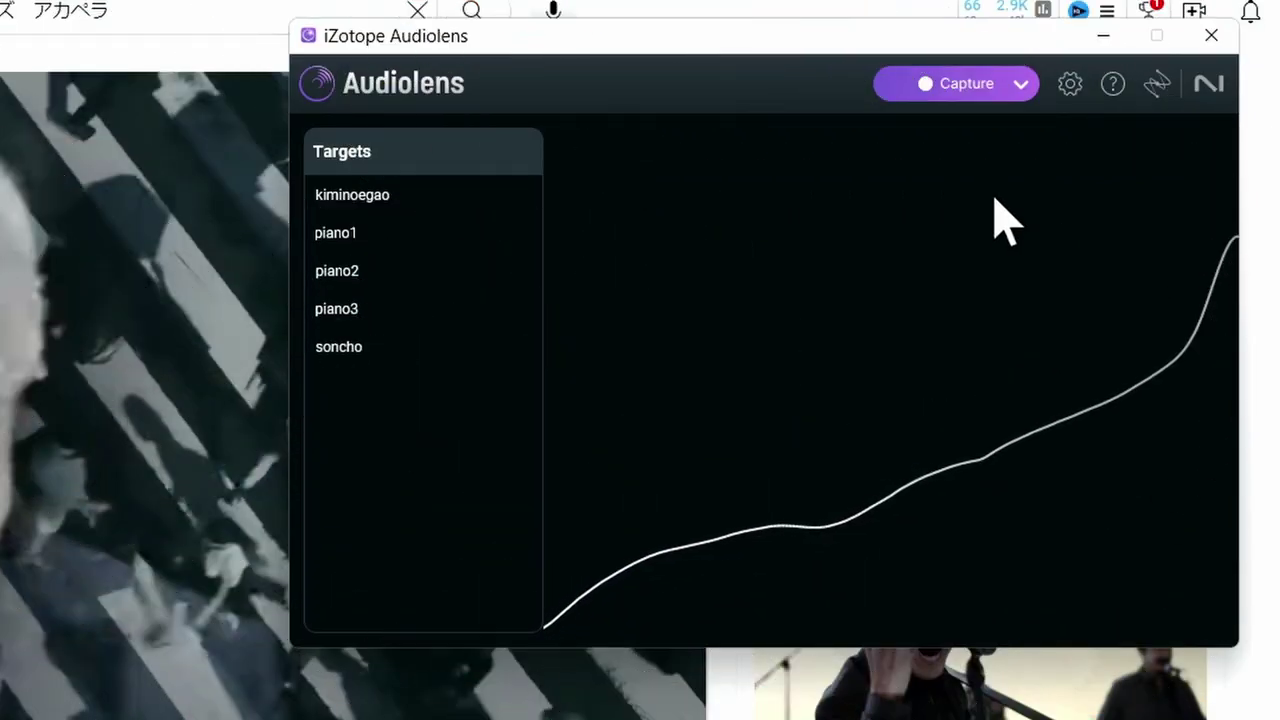
Step: Capture the playing song's vocal in Audiolens in Acapella mode and save it as a target named kuwata
left_click(1020, 84)
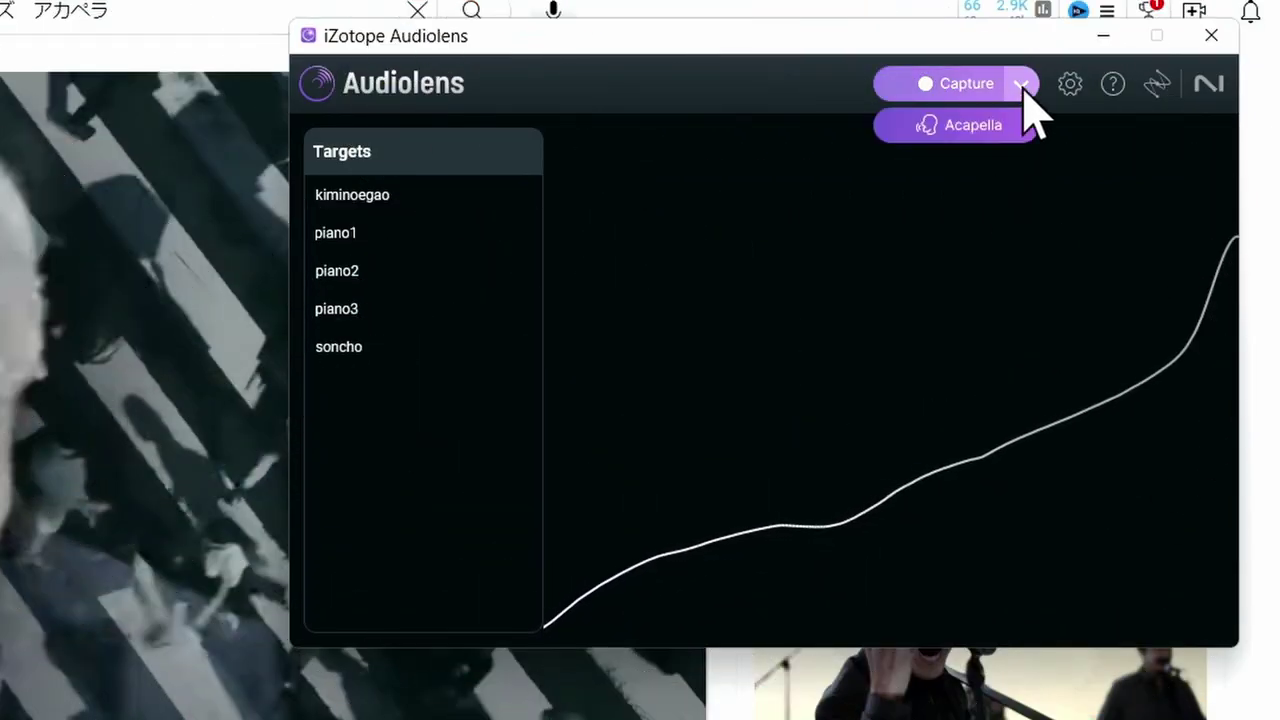
left_click(990, 126)
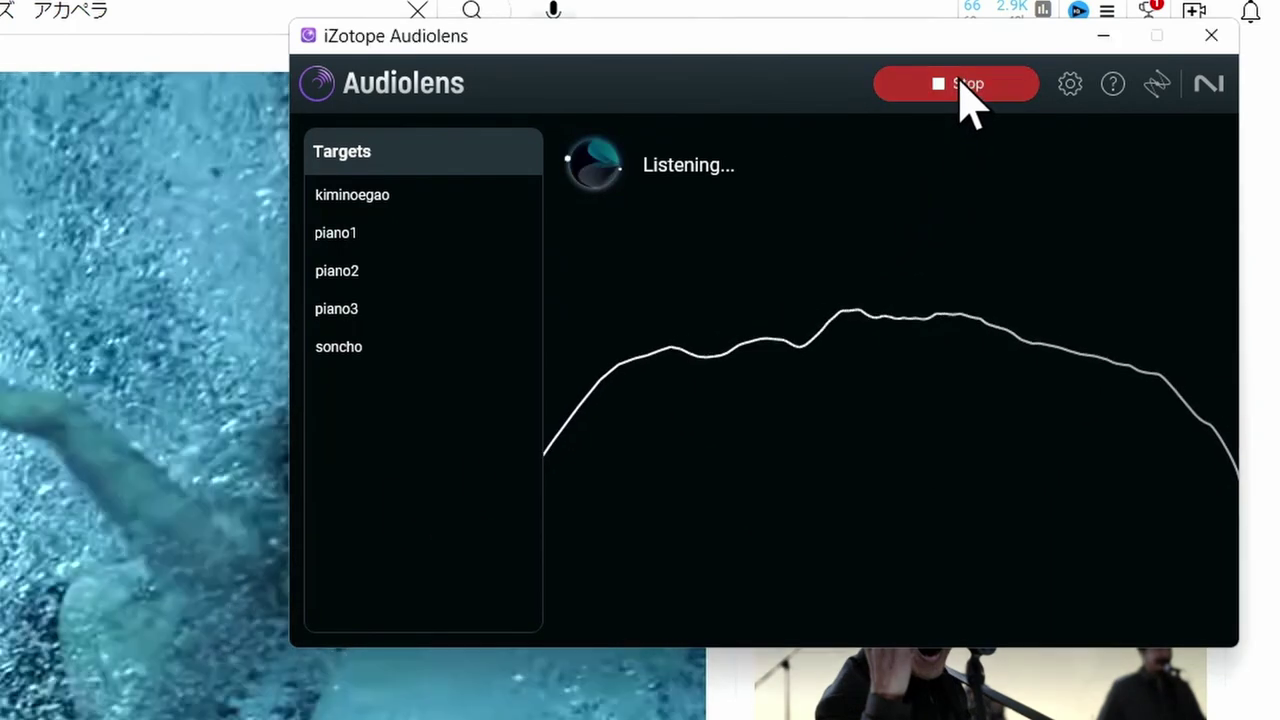
left_click(960, 82)
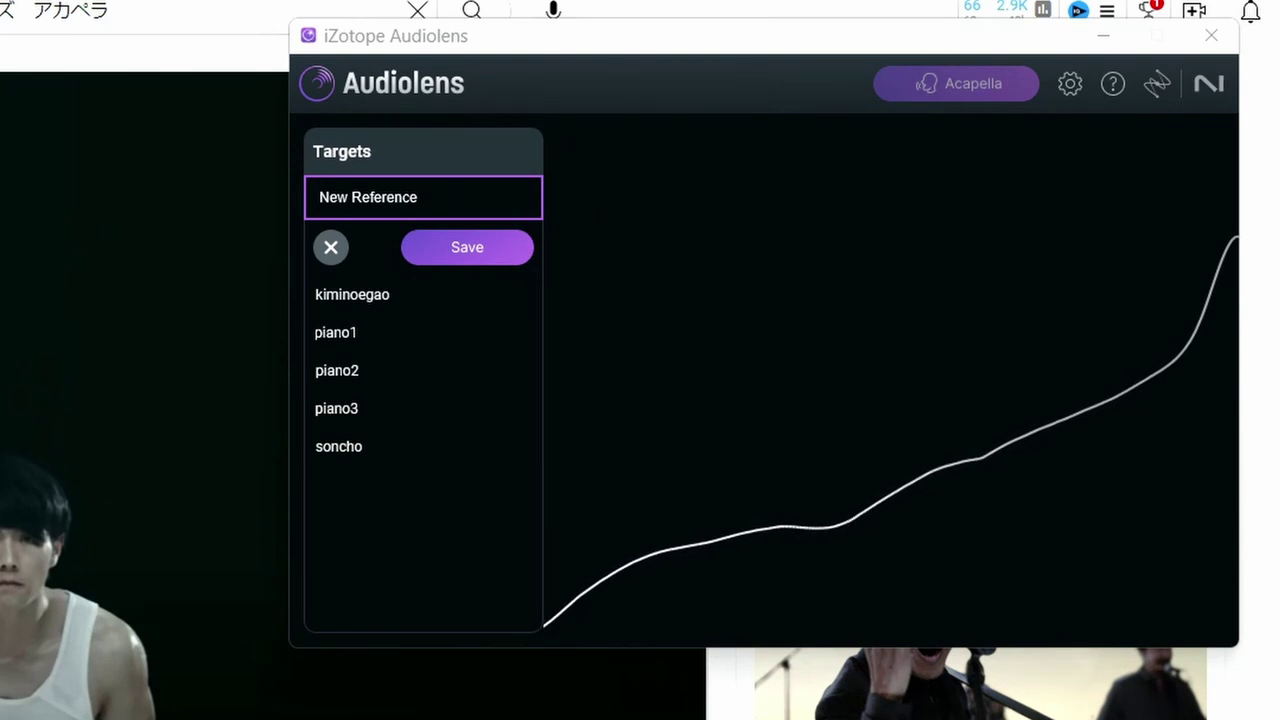
left_click(418, 199)
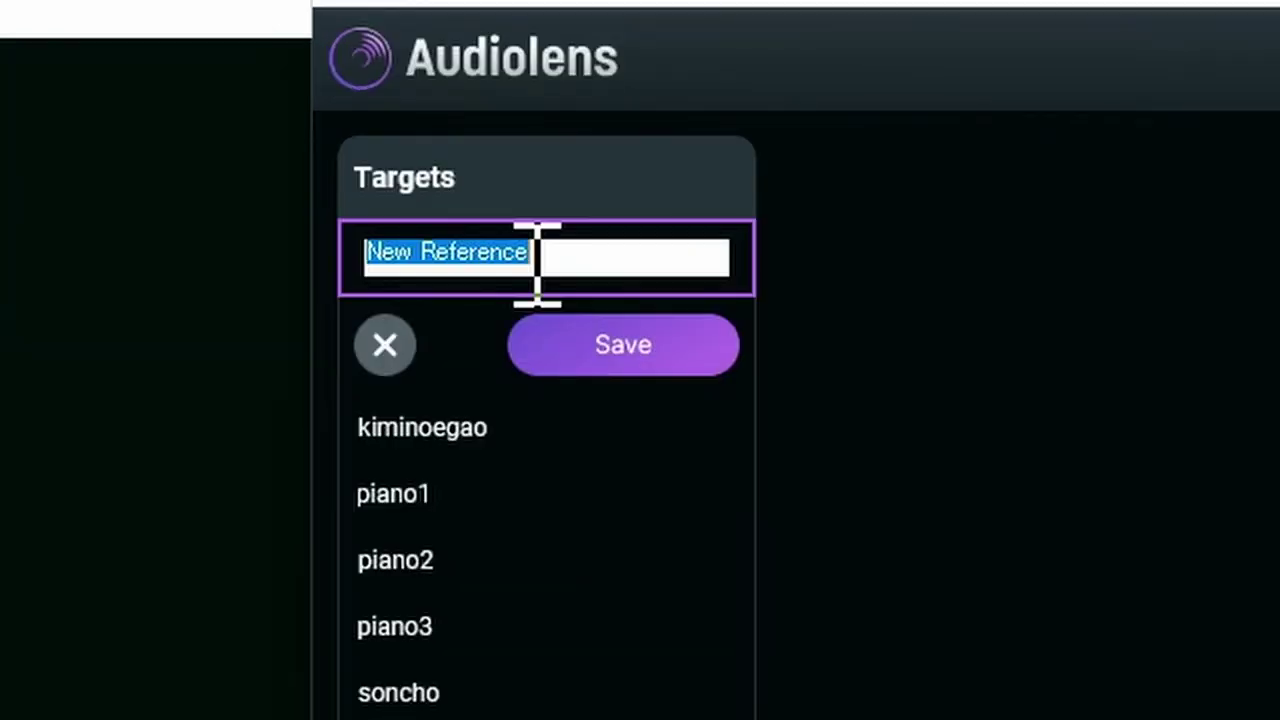
type("kuwata")
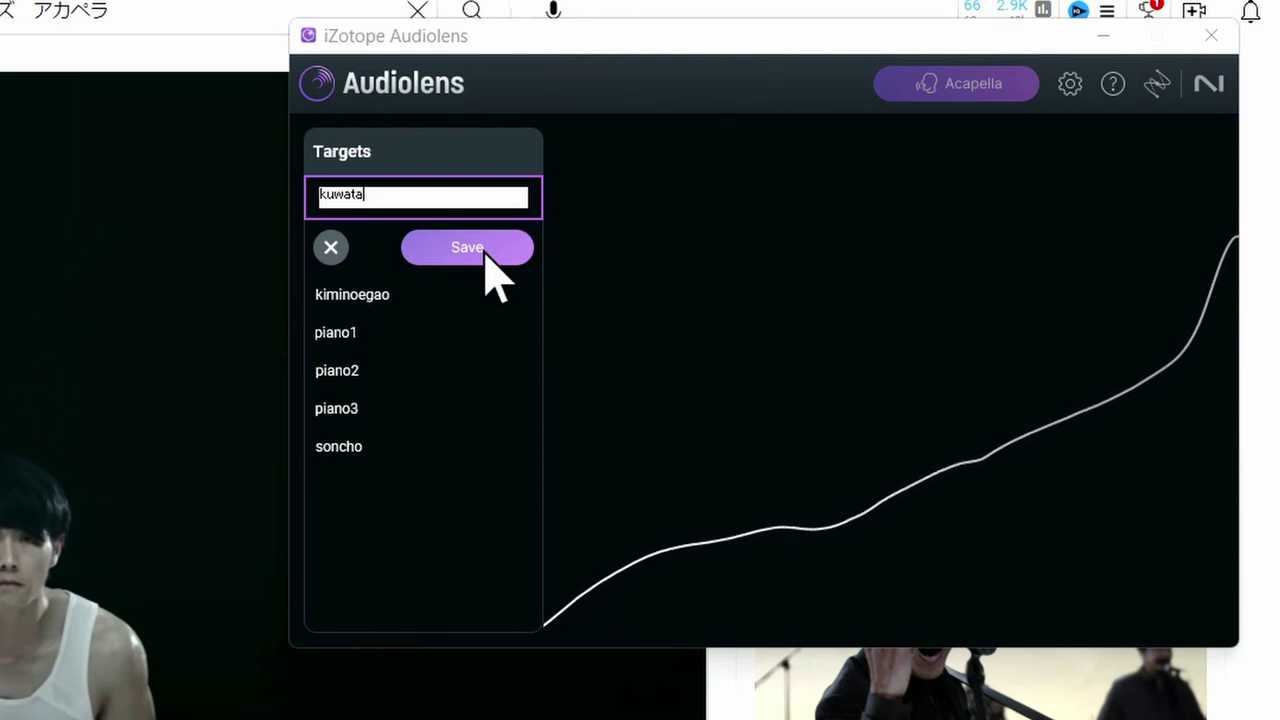
left_click(467, 248)
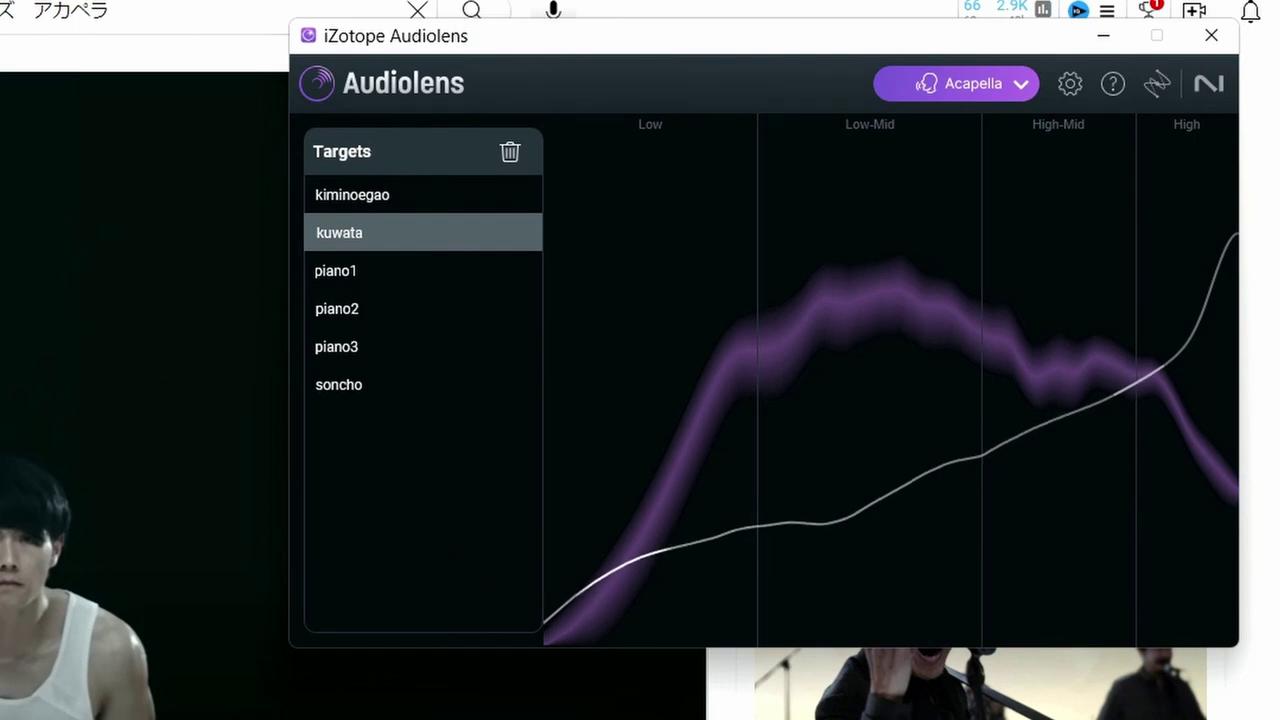
Step: Capture a second song's vocal as an Acapella target named ODA and compare its curve with kuwata
left_click(10, 2)
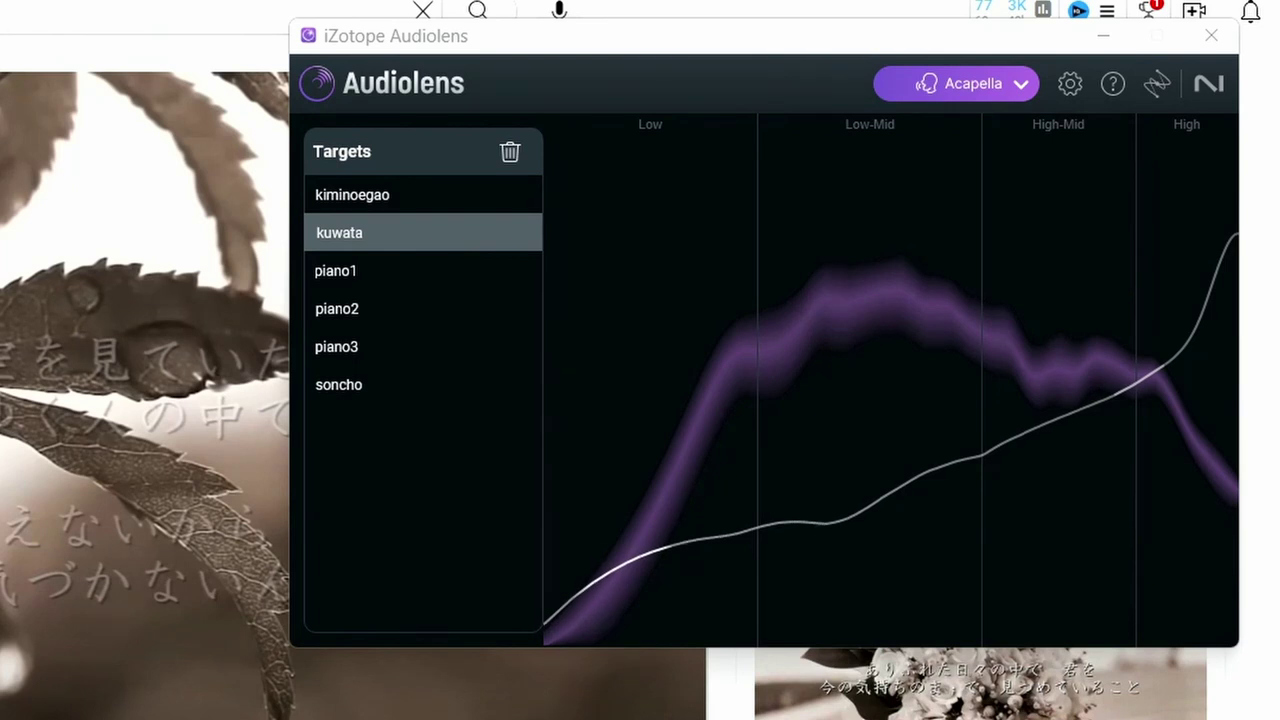
left_click(981, 83)
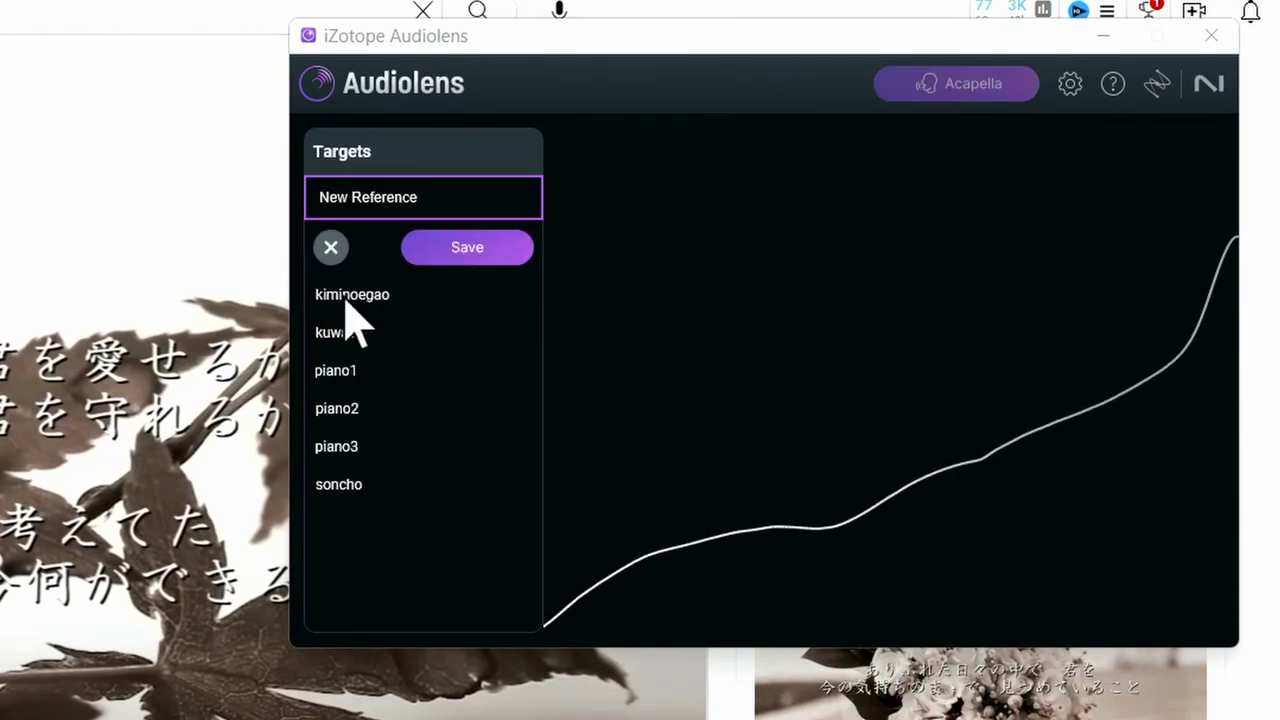
left_click(454, 197)
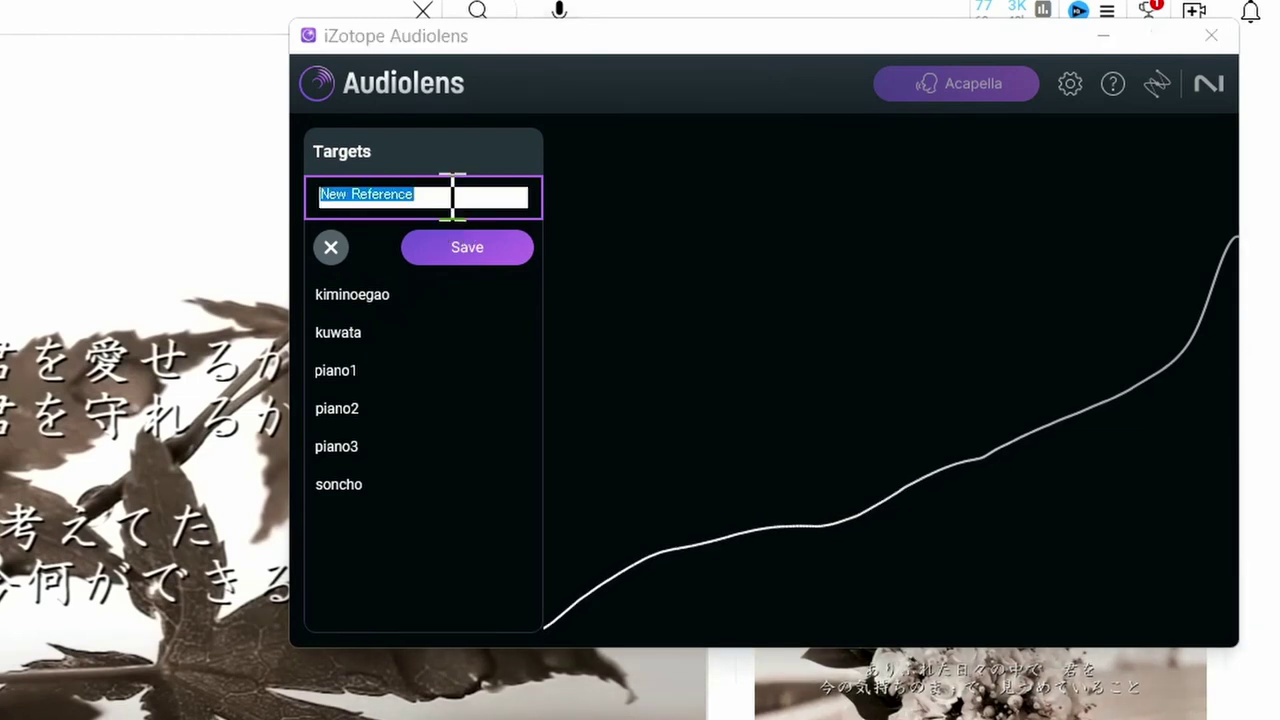
type("ODA")
key("Return")
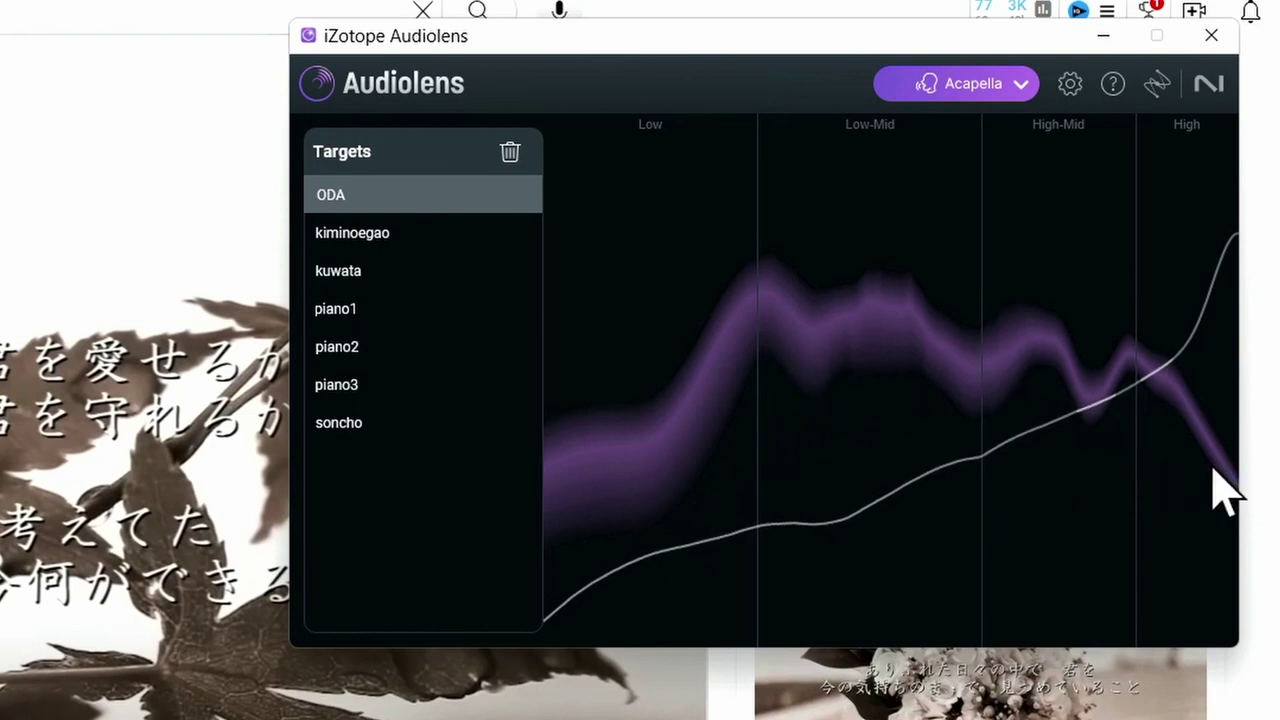
left_click(380, 275)
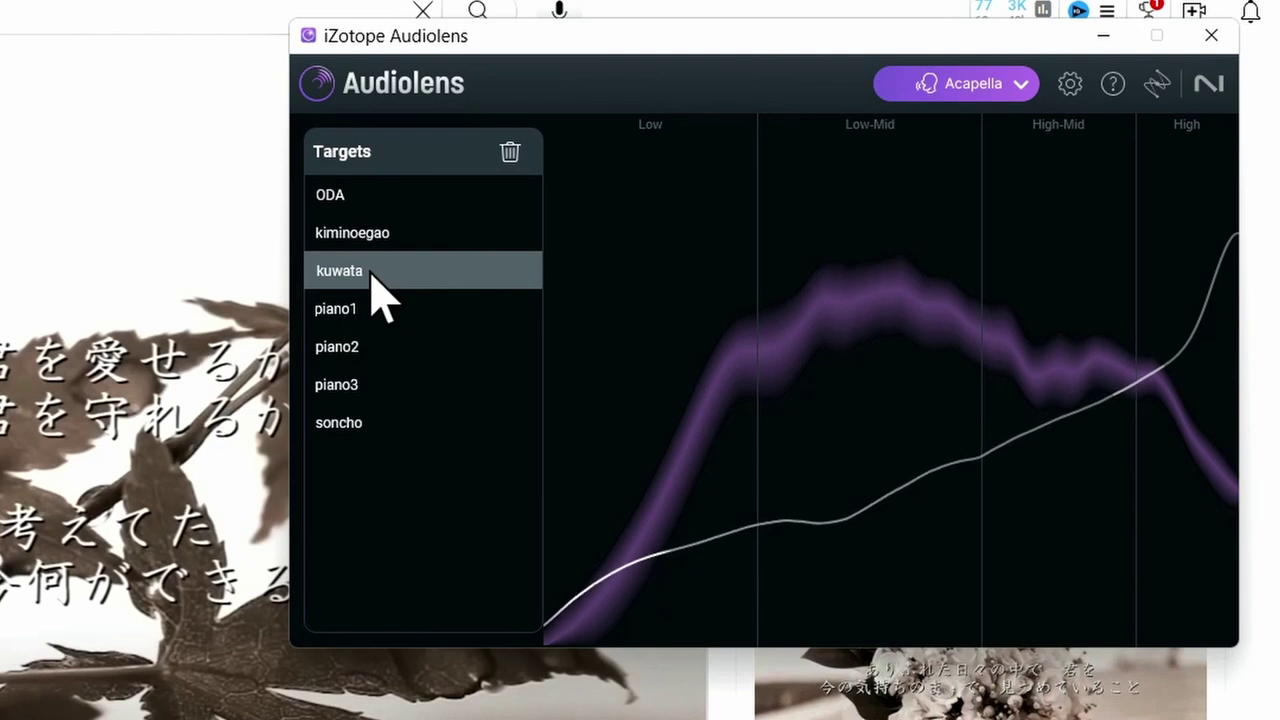
left_click(373, 203)
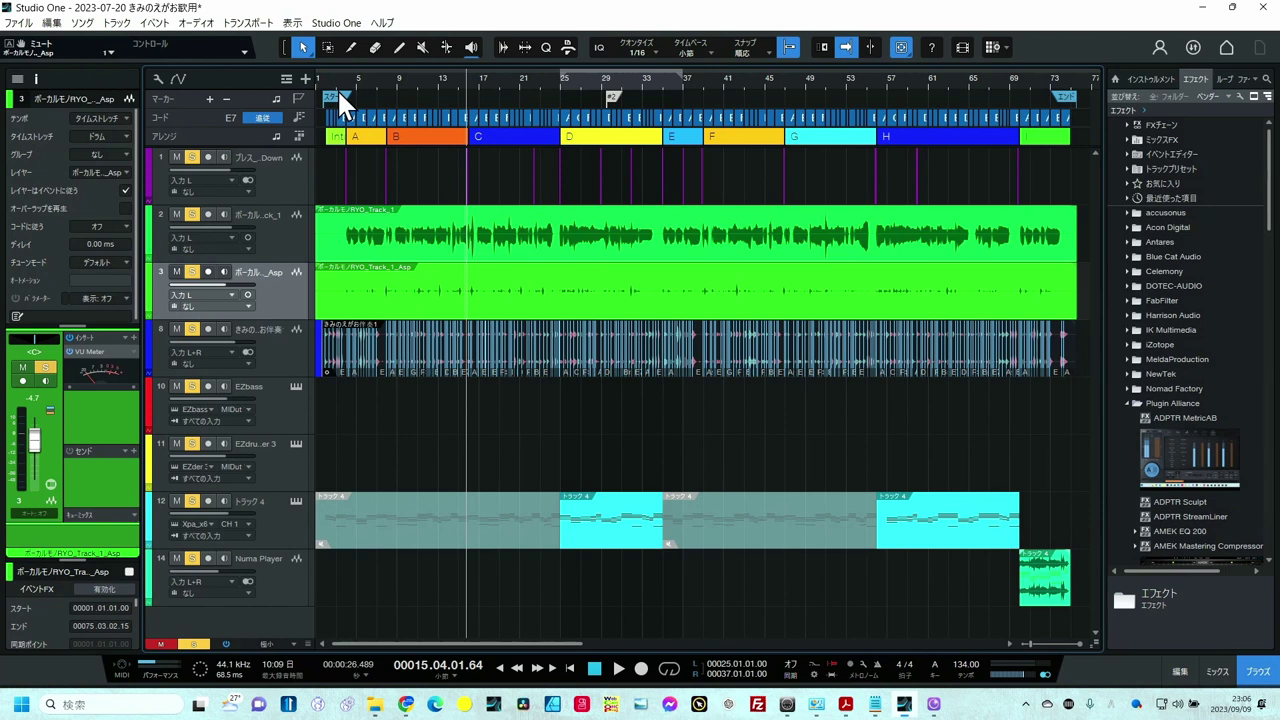
Step: Switch to Studio One, insert iZotope Nectar 4 on the main vocal track, and run Vocal Assistant on the playing vocal
left_click(1127, 344)
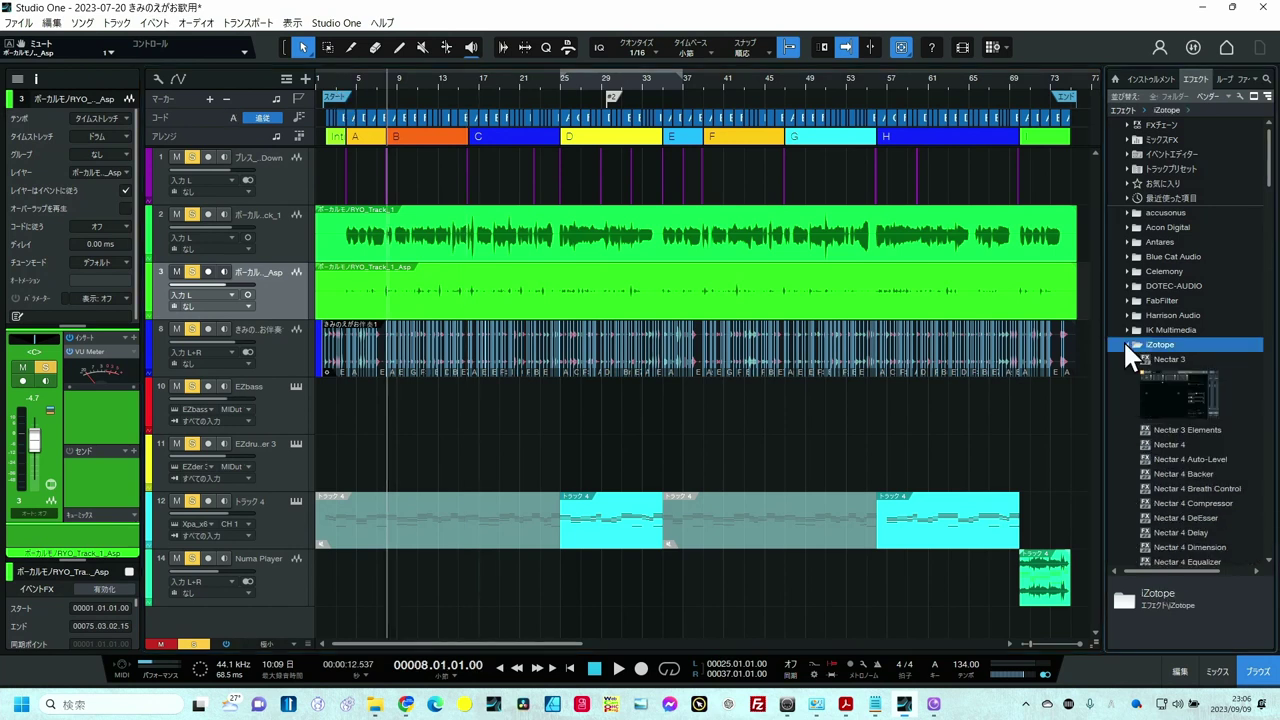
double_click(1160, 446)
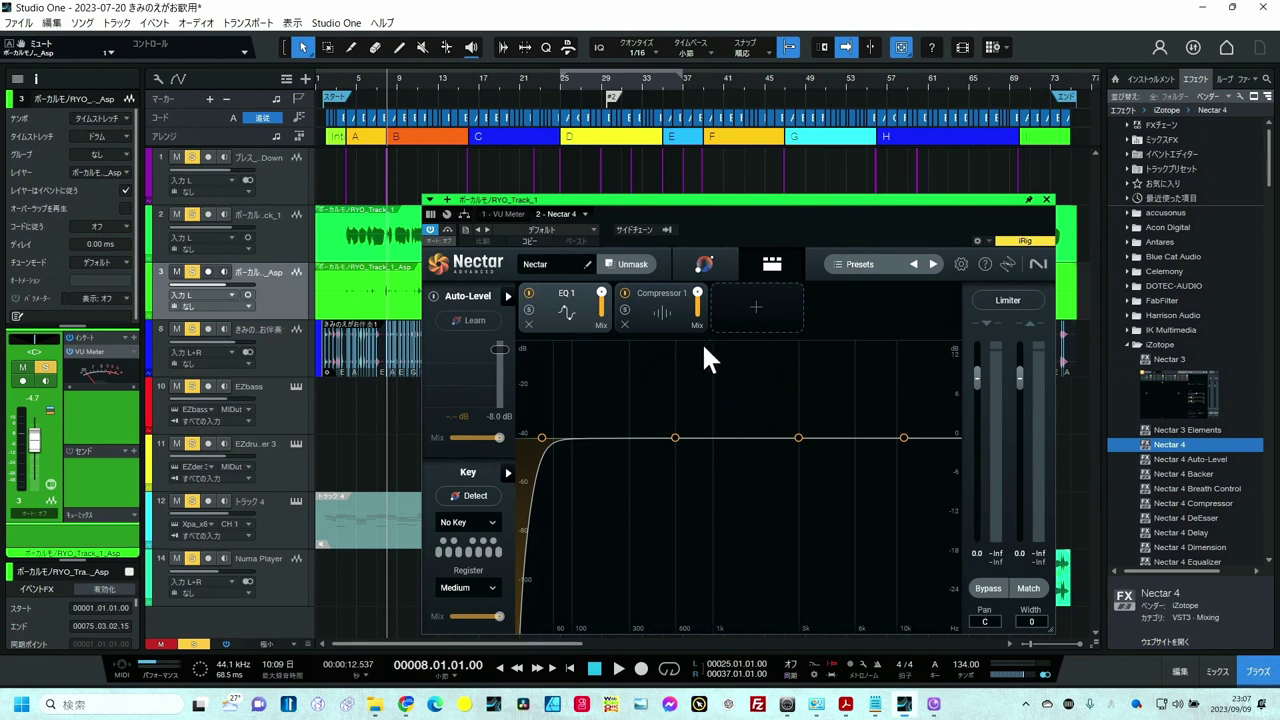
left_click(704, 264)
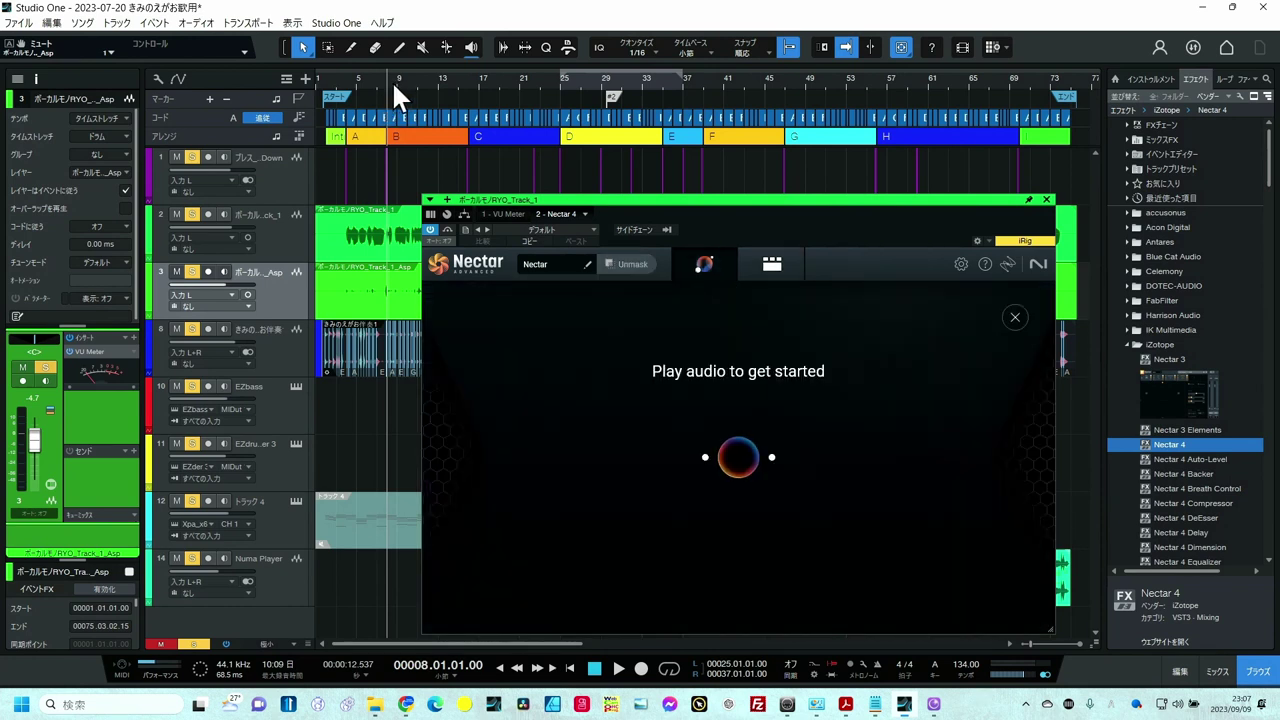
key("space")
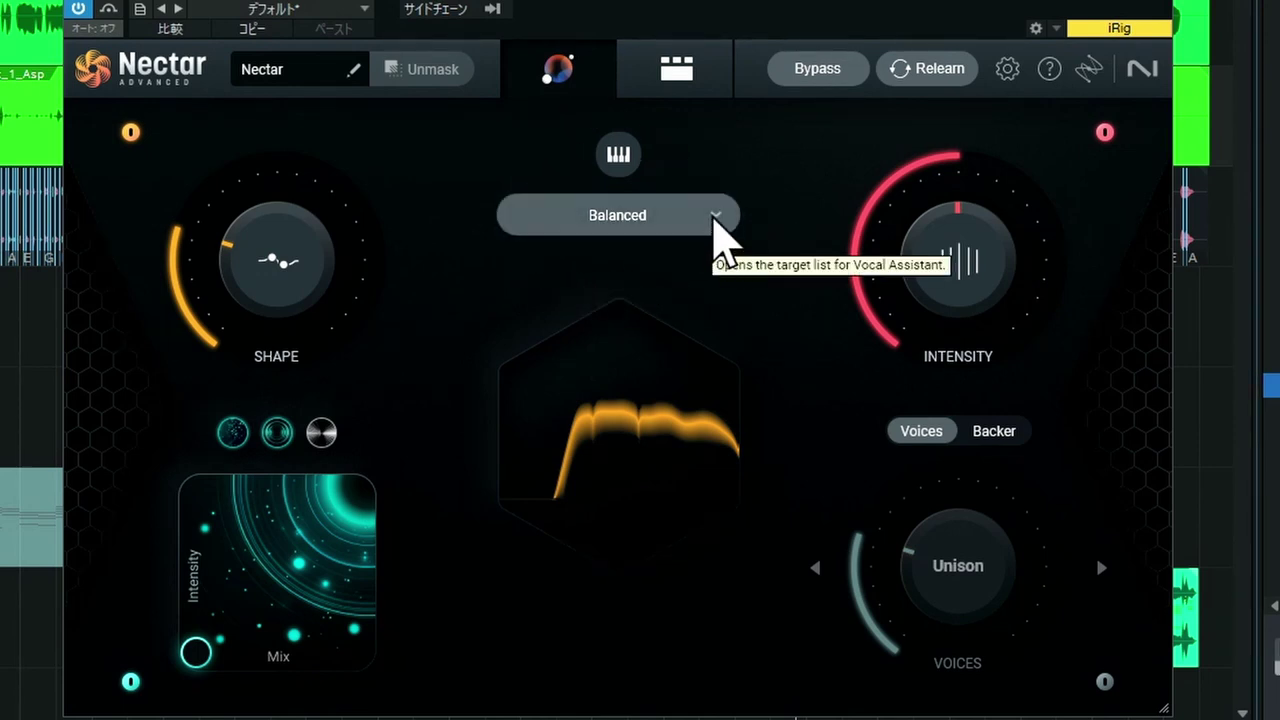
Step: Choose ODA from the Vocal Assistant's reference targets in place of the Balanced singing target
left_click(715, 228)
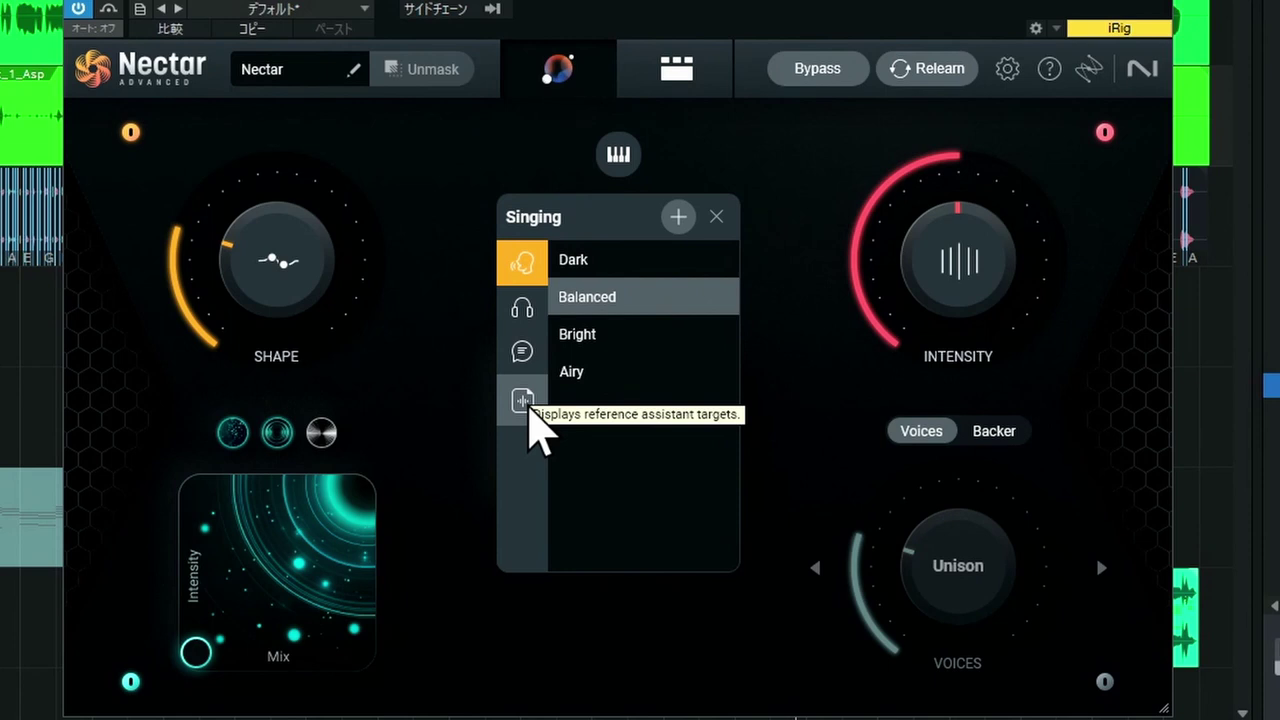
left_click(530, 410)
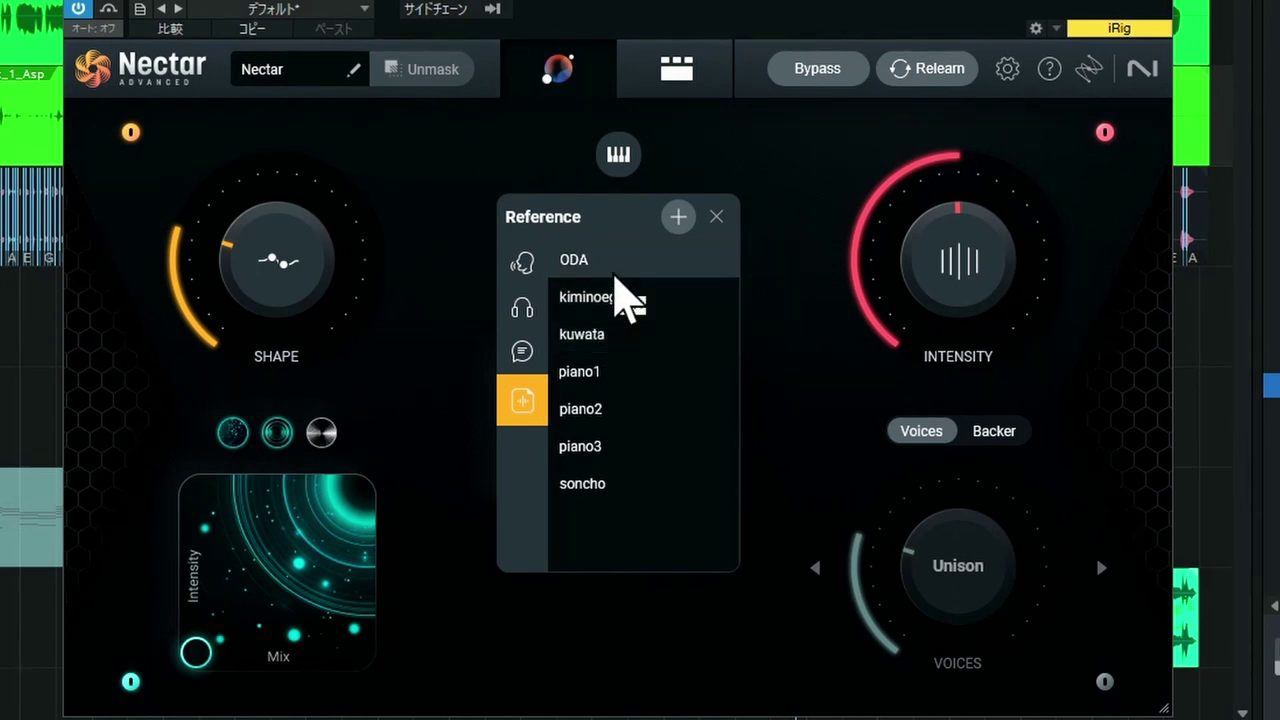
left_click(716, 217)
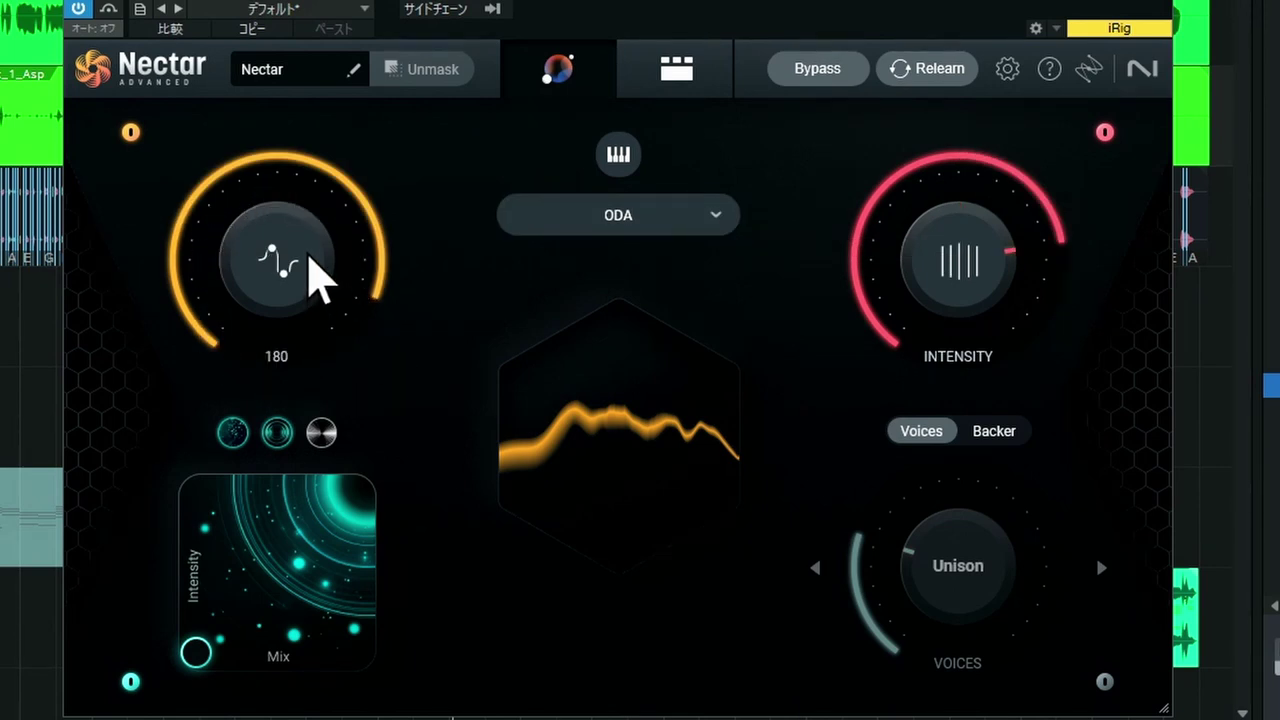
Step: Raise the Shape amount slightly and increase both the intensity and mix of Nectar's space effect
left_click_drag(308, 254, 308, 242)
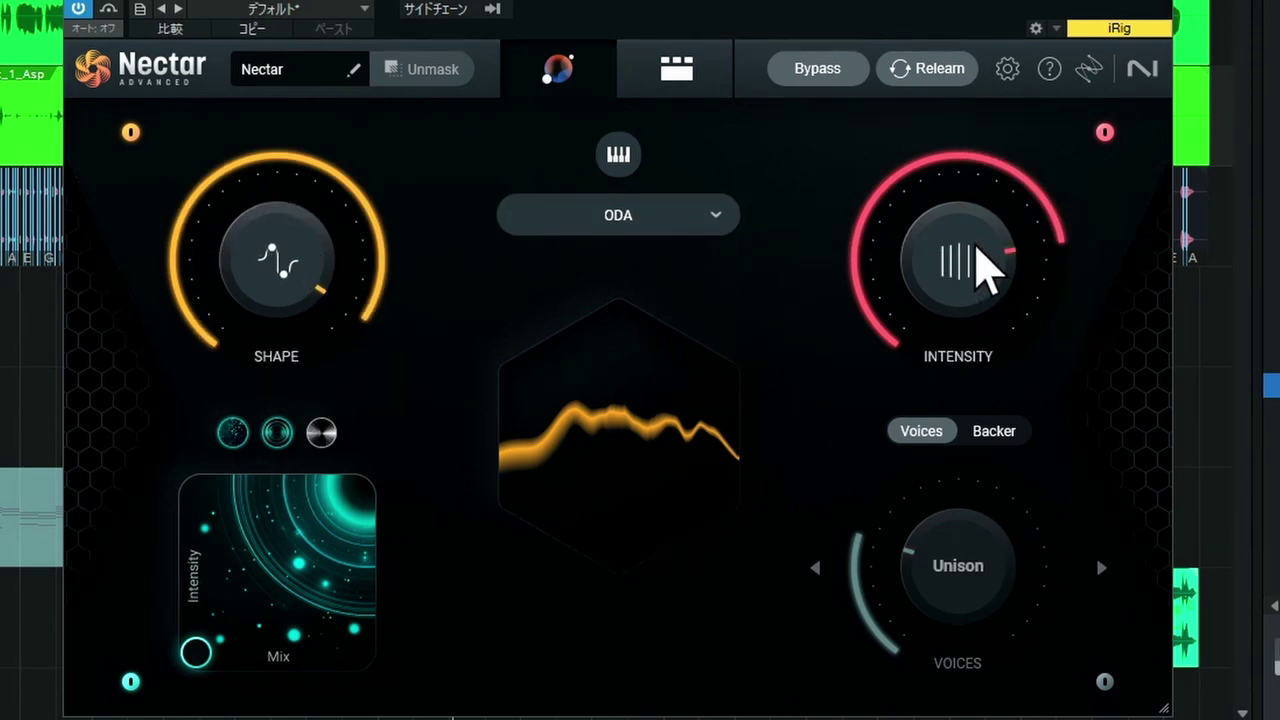
mouse_move(995, 318)
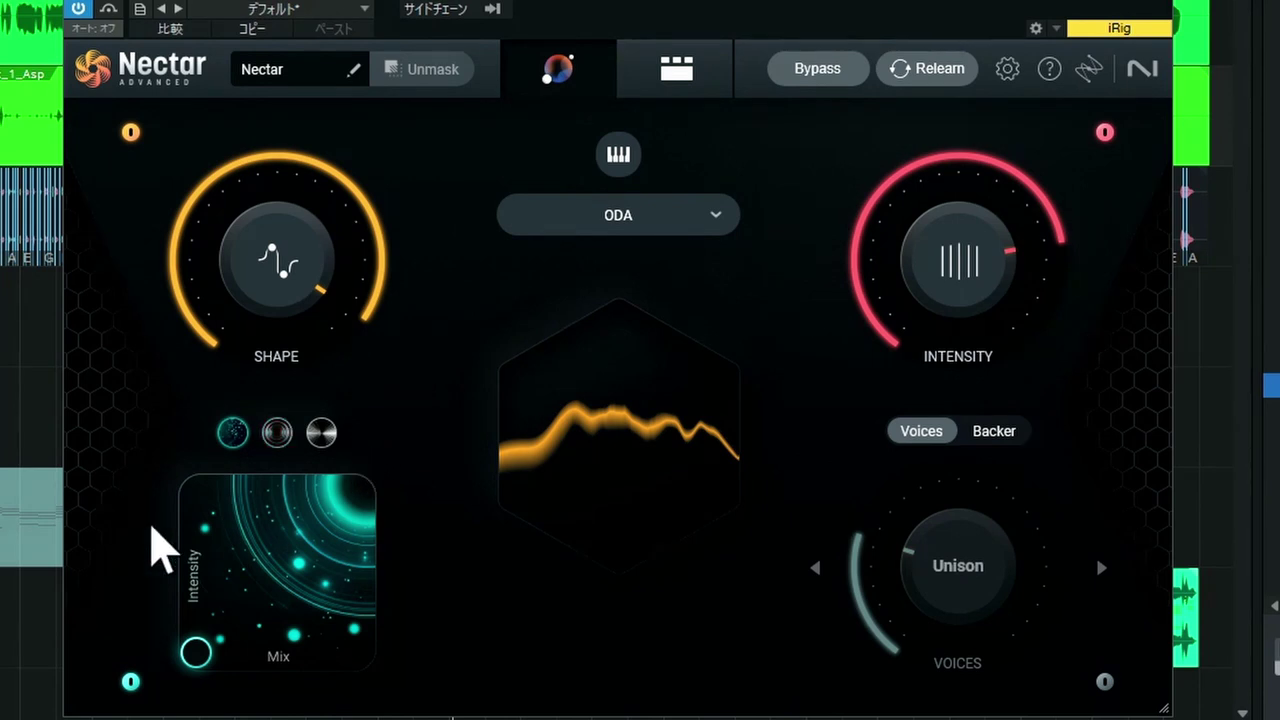
left_click_drag(196, 652, 322, 528)
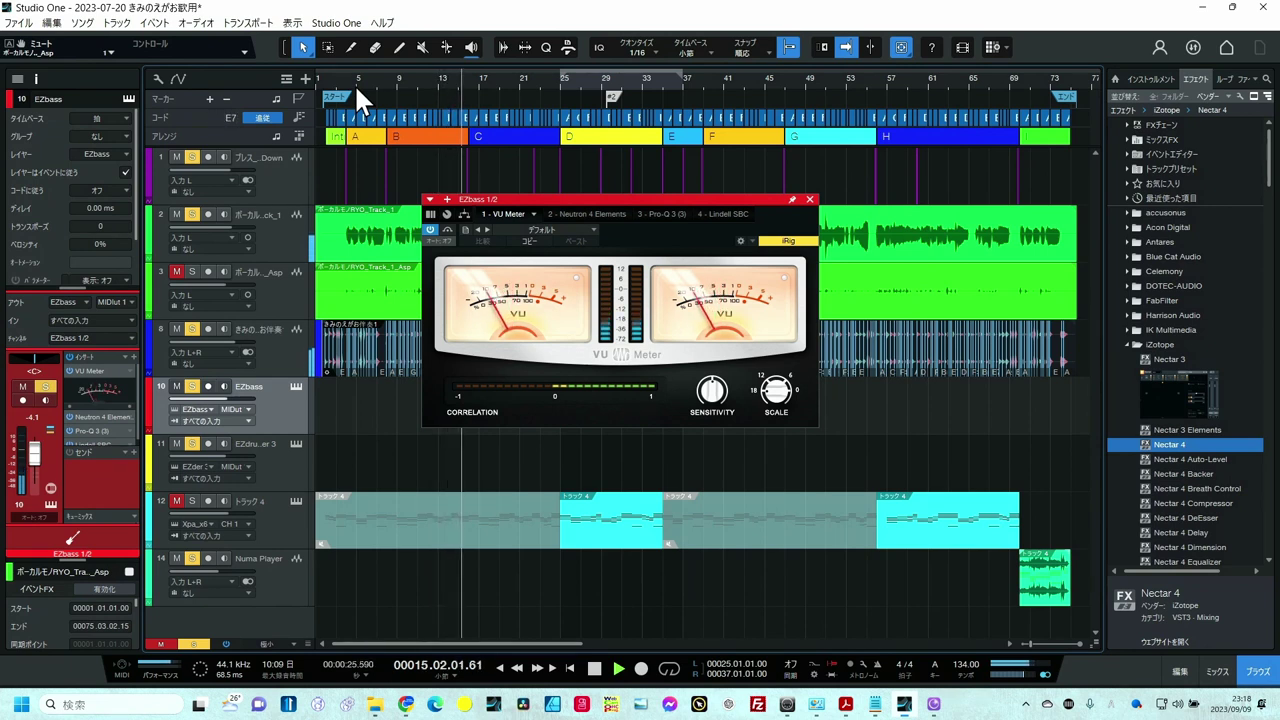
Step: Switch the Vocal Assistant's reference target to kuwata and play the song to audition it
key("space")
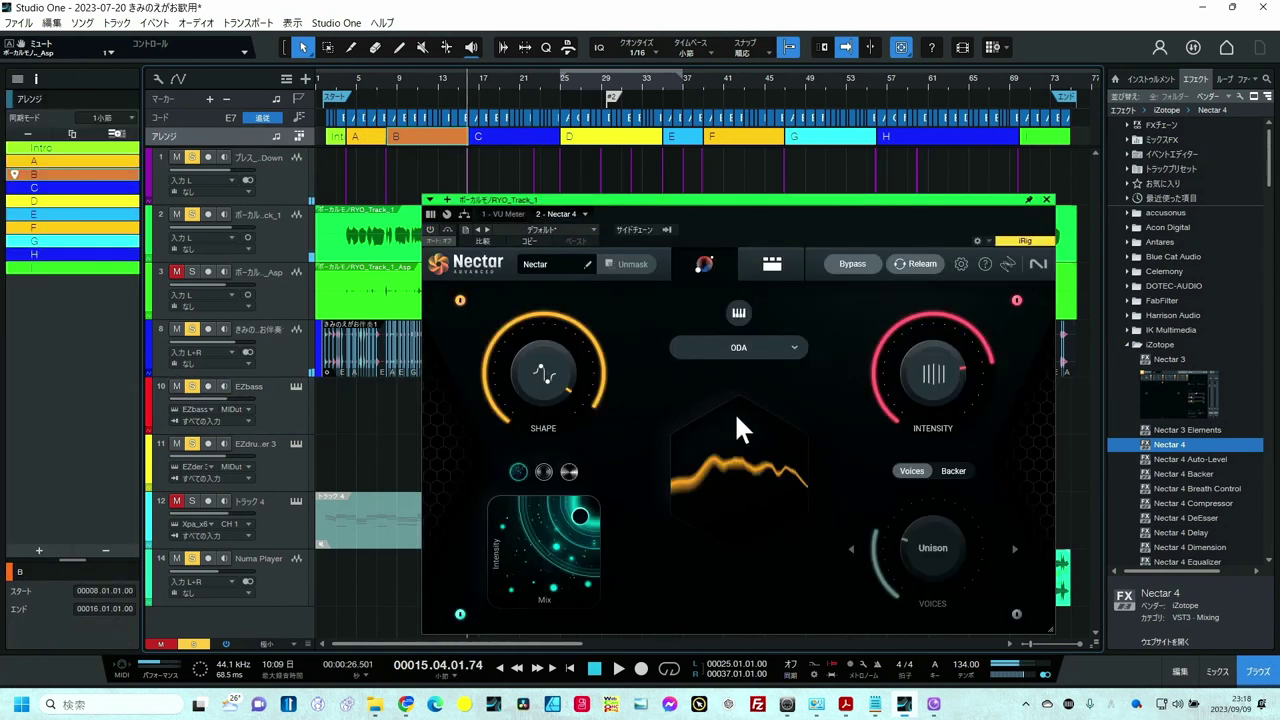
left_click(735, 349)
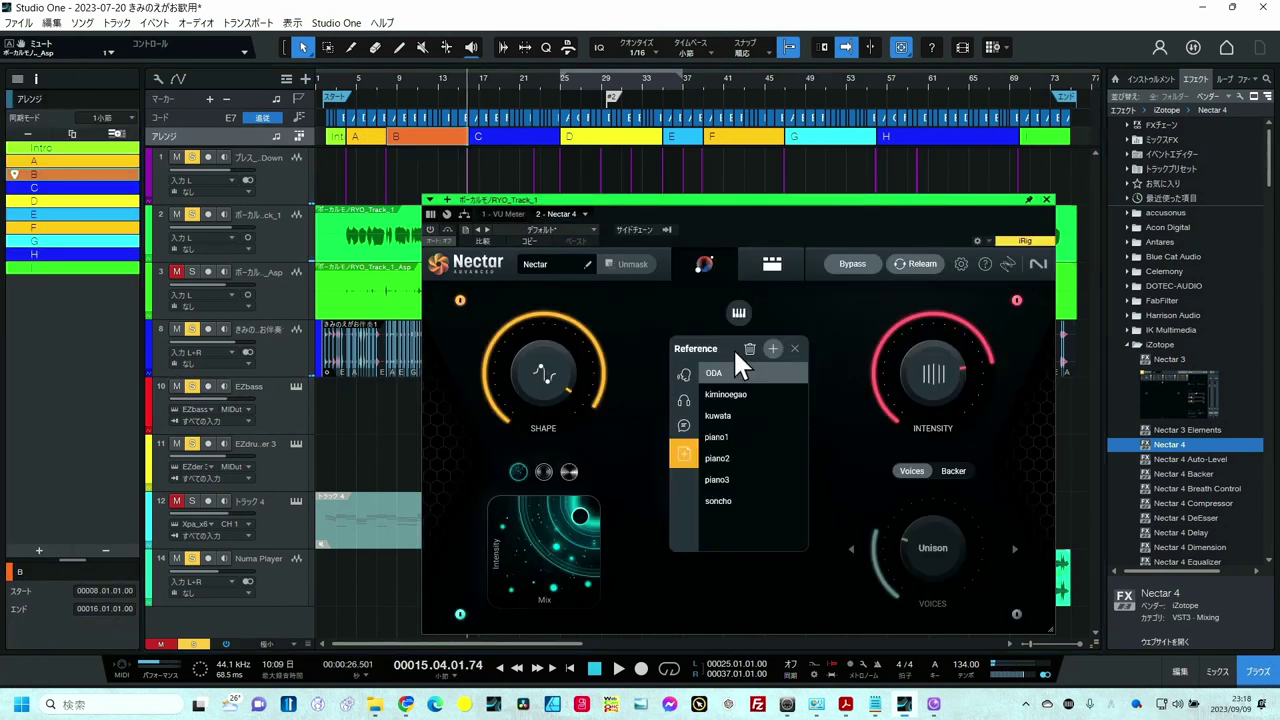
left_click(716, 415)
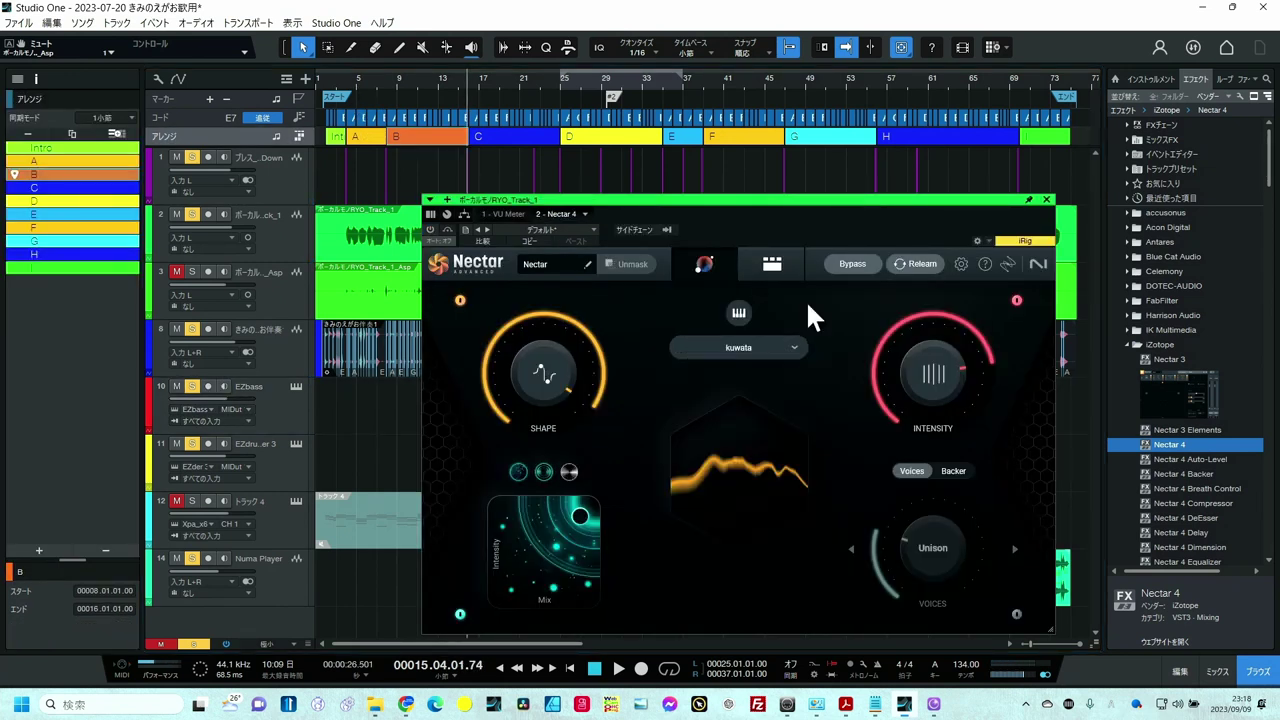
key("space")
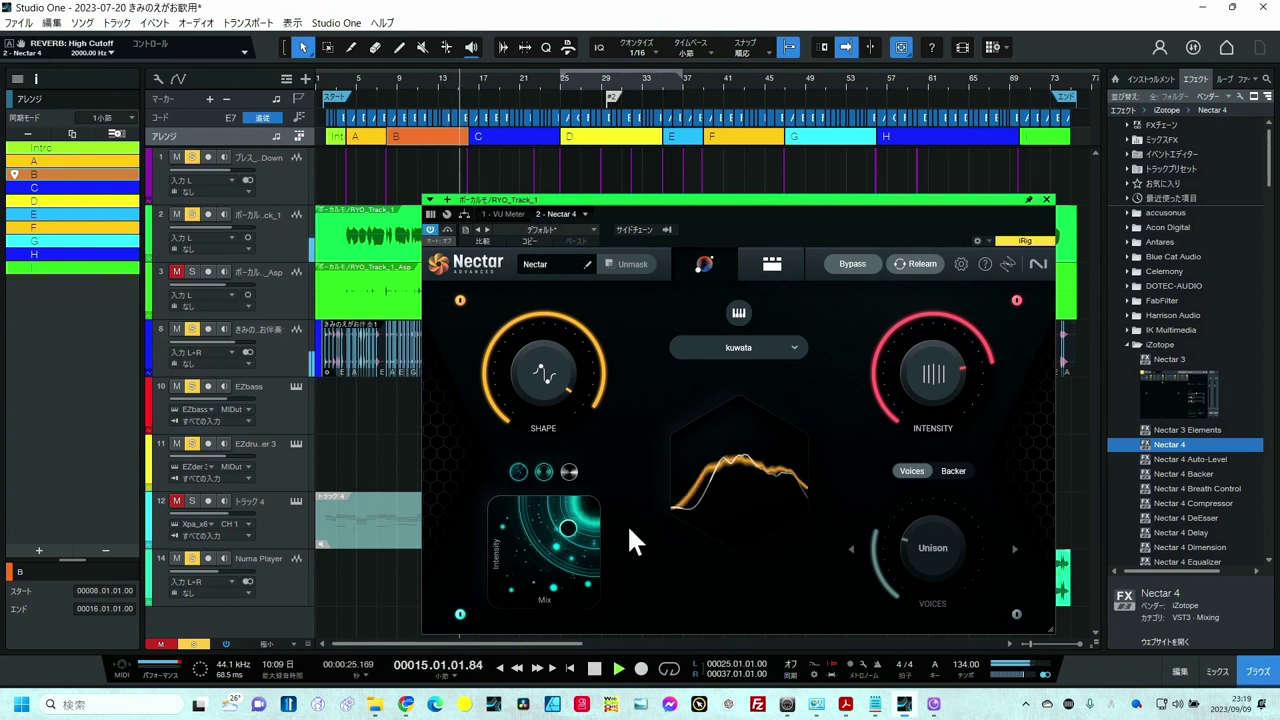
key("space")
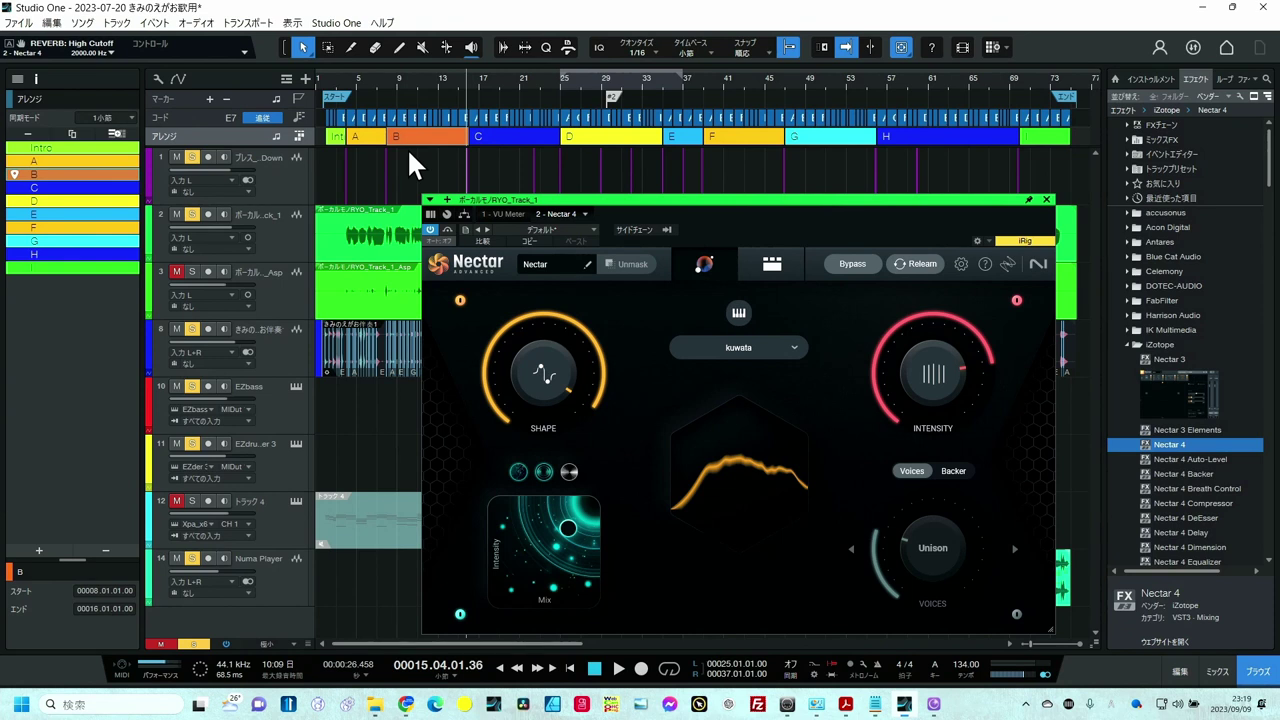
Step: Play from bar 8 with Nectar 4 bypassed, and re-enable it during playback to compare the vocal sound
left_click(383, 79)
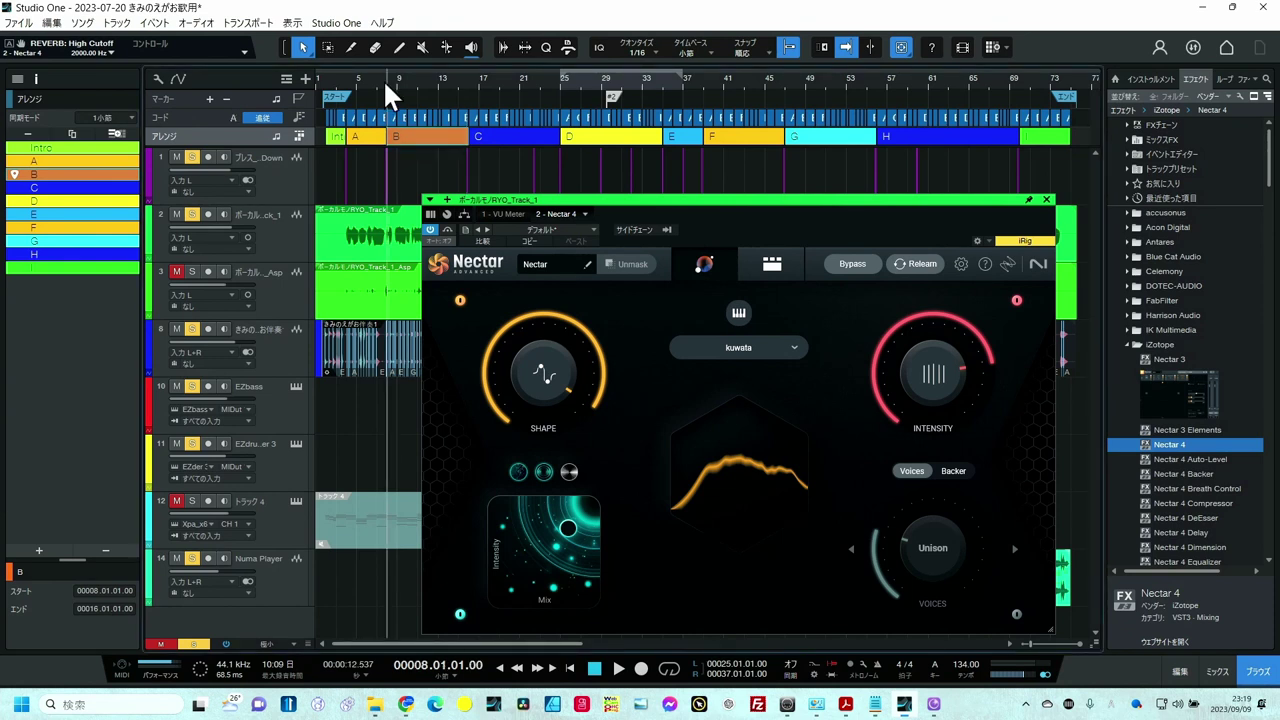
left_click(429, 229)
key("space")
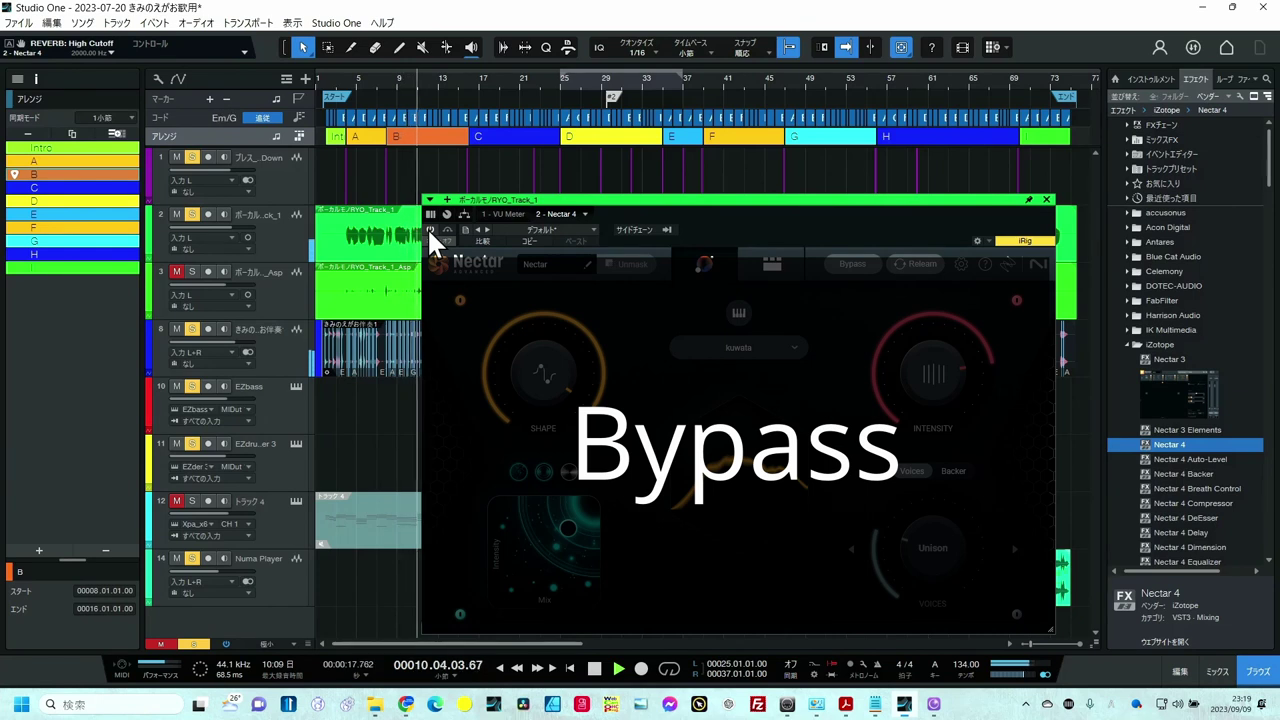
left_click(429, 229)
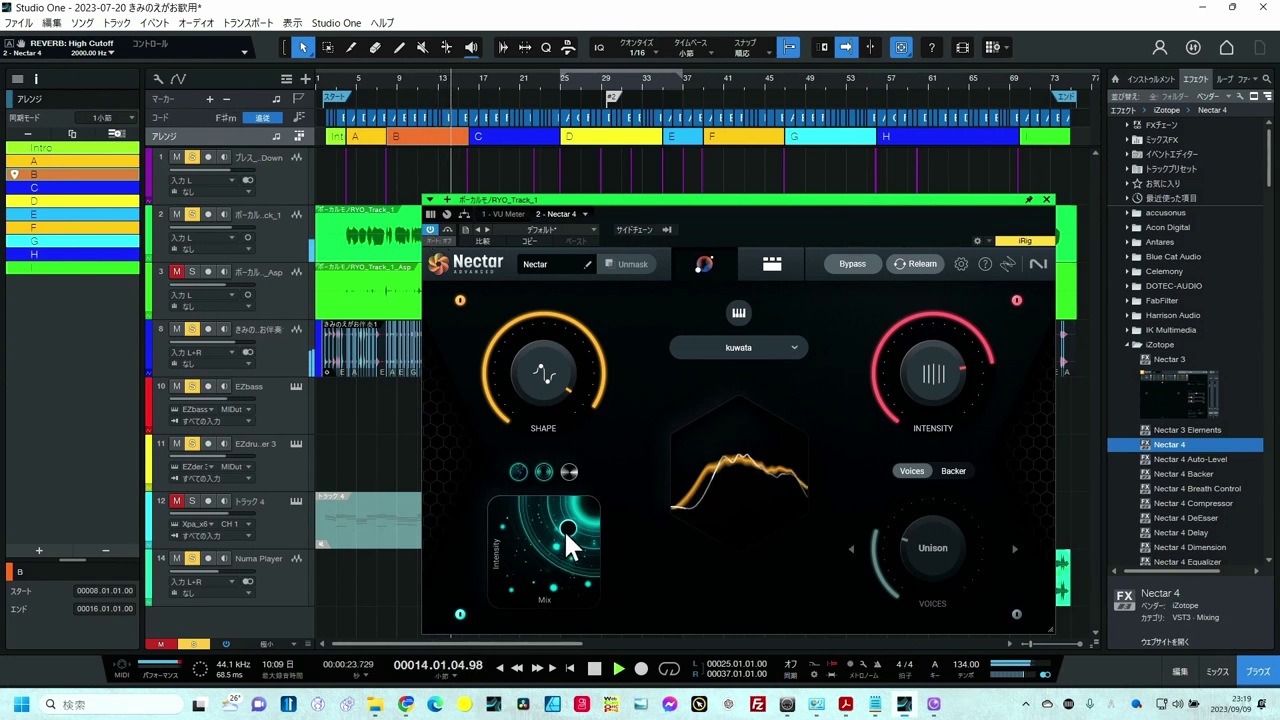
Step: Lower the space effect's intensity and mix during playback, comparing with Nectar 4 bypassed before turning it back on
left_click_drag(566, 533, 563, 538)
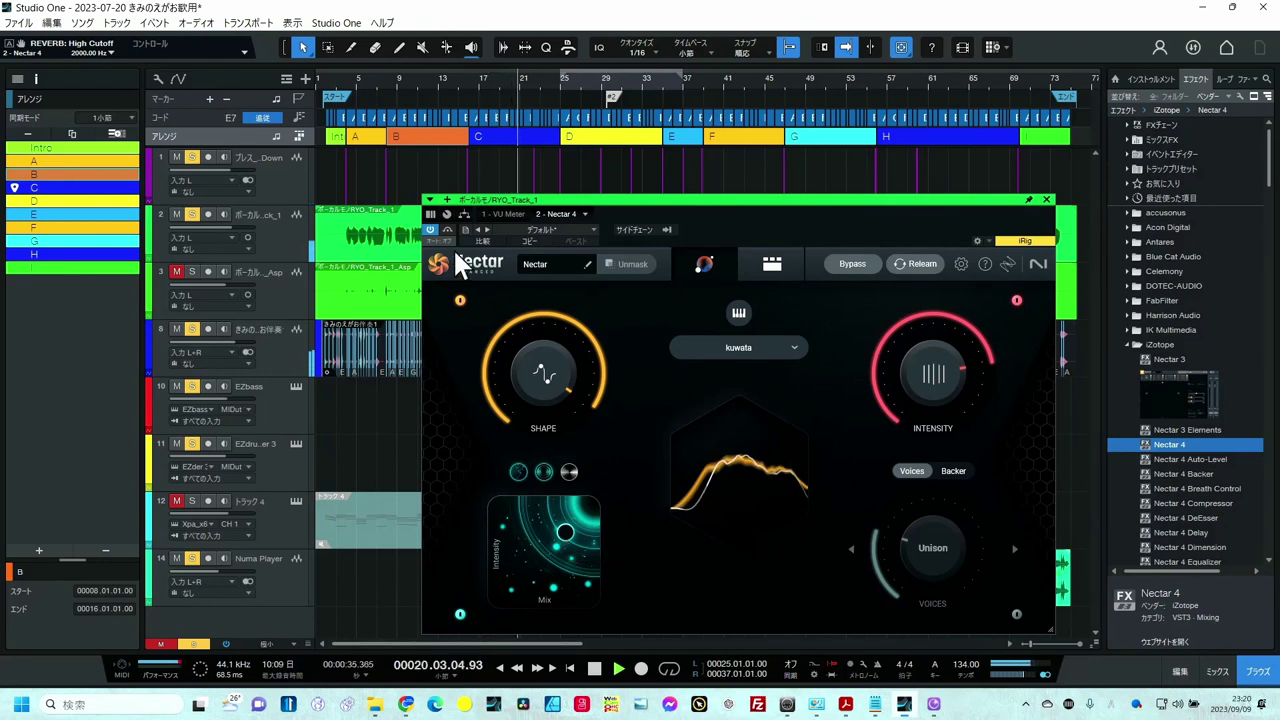
left_click(430, 229)
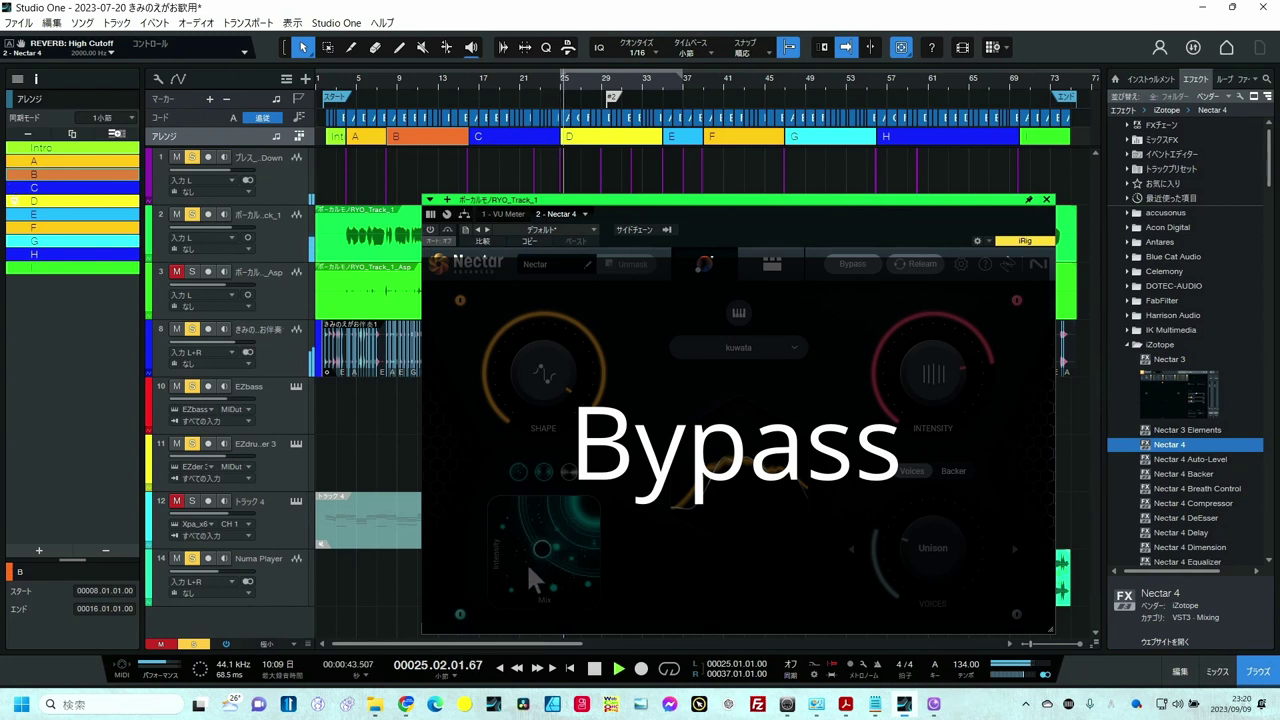
left_click_drag(528, 564, 514, 579)
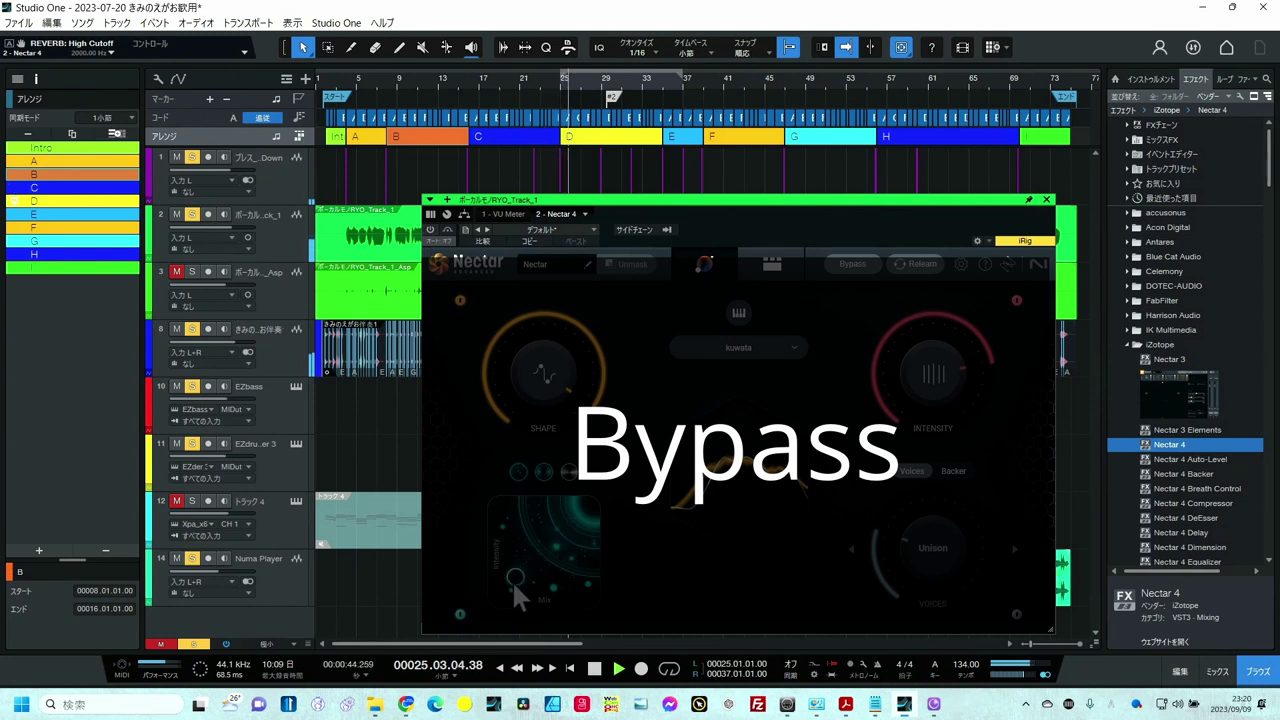
left_click(432, 231)
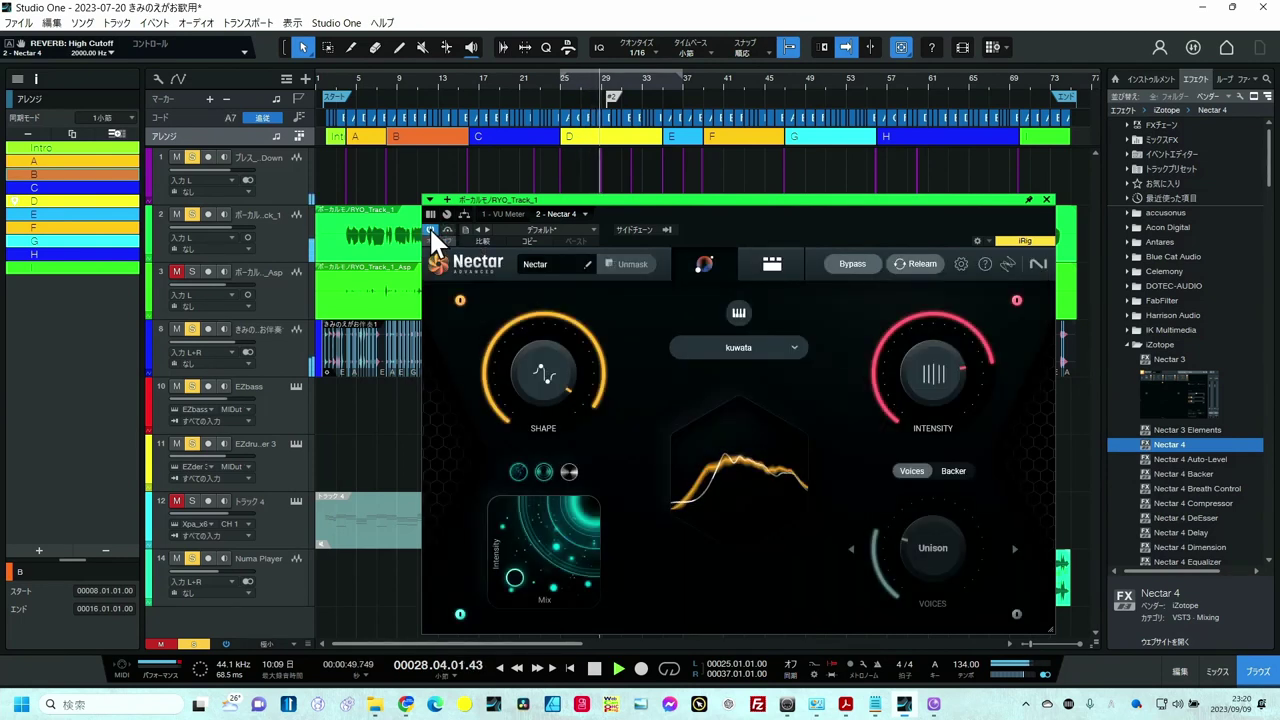